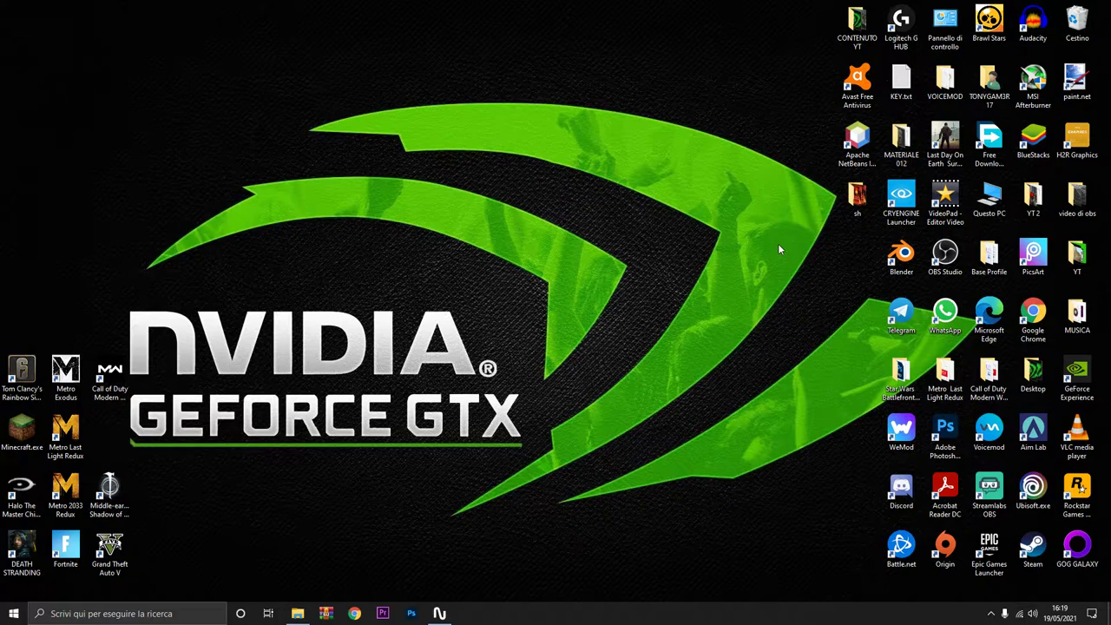
Adjust the system volume slightly and open Nahimic in a maximized window
{"action": "left_click", "coordinate": [1033, 614]}
{"action": "mouse_move", "coordinate": [1072, 586]}
{"action": "left_mouse_down"}
{"action": "mouse_move", "coordinate": [906, 585]}
{"action": "mouse_move", "coordinate": [1075, 586]}
{"action": "left_mouse_up"}
{"action": "left_click", "coordinate": [639, 447]}
{"action": "left_click", "coordinate": [439, 612]}
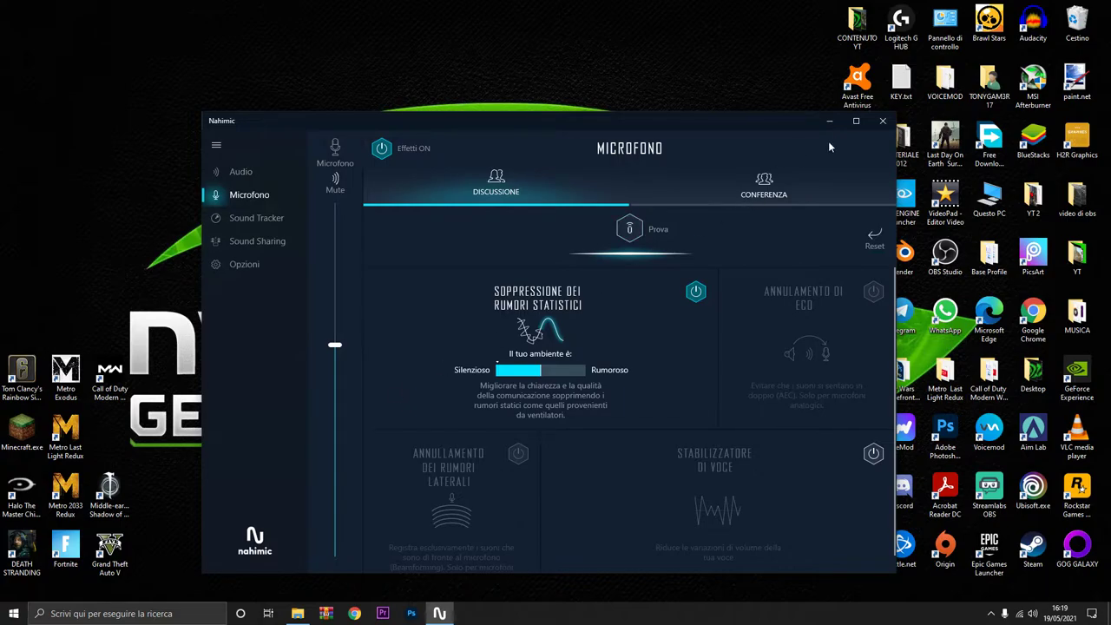
{"action": "left_click", "coordinate": [855, 122]}
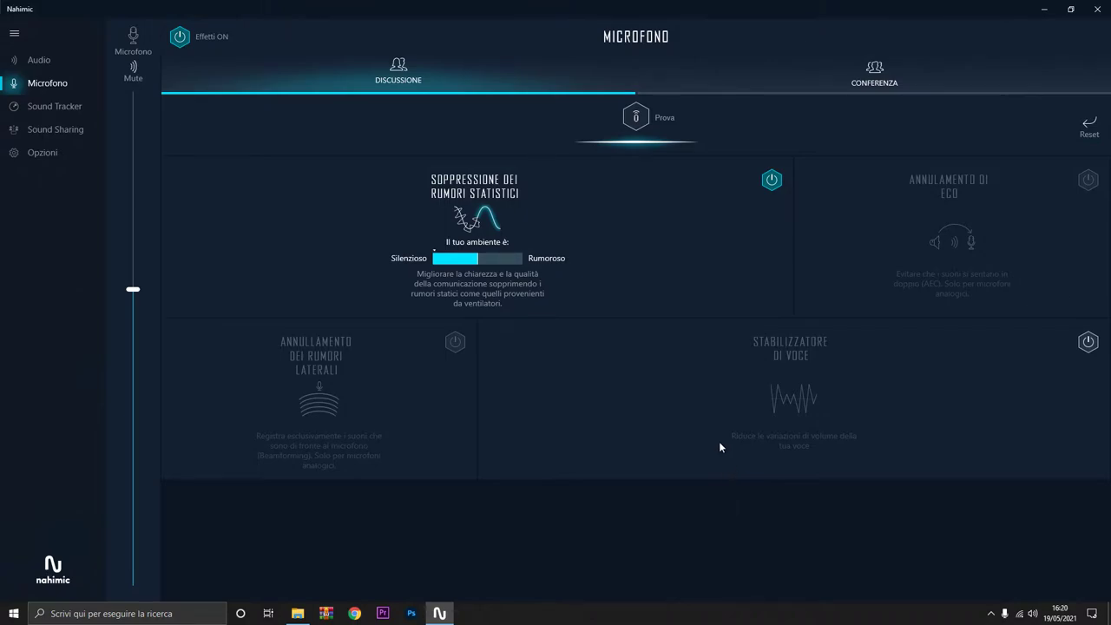
Turn on Nahimic's audio effects and play a few seconds of the first recording in the D:\A PLAY\Desktop folder
{"action": "left_click", "coordinate": [35, 61]}
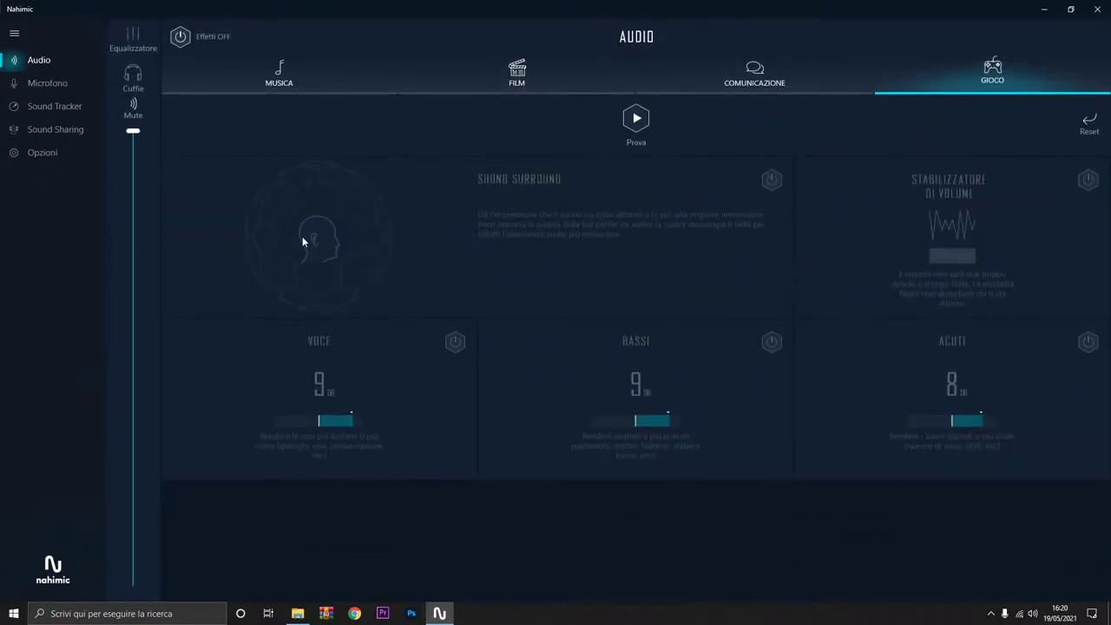
{"action": "left_click", "coordinate": [180, 36]}
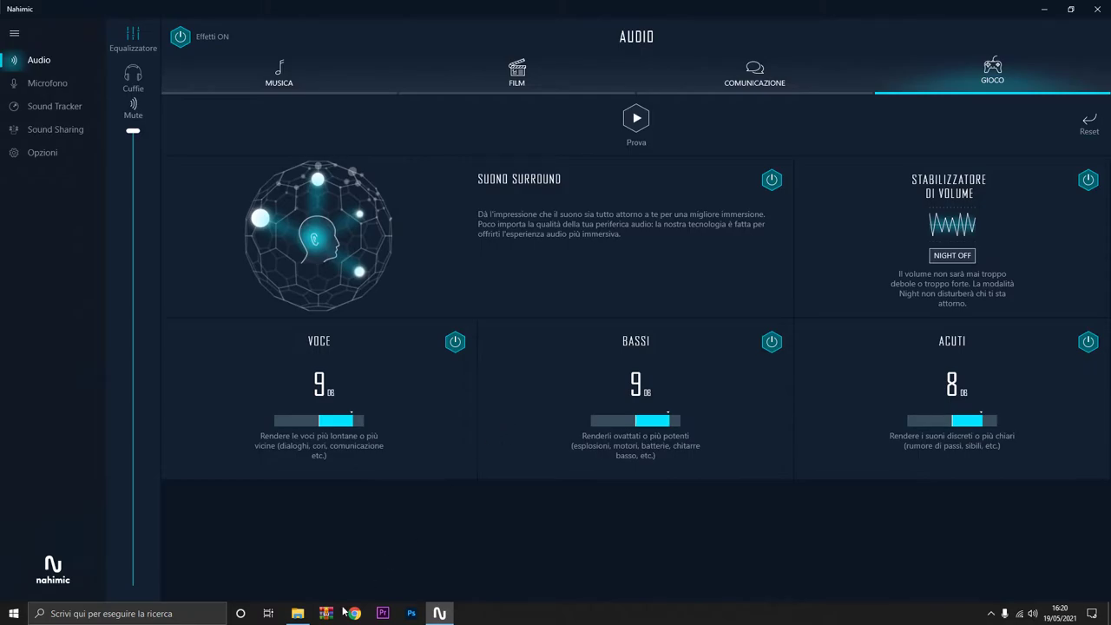
{"action": "left_click", "coordinate": [297, 614]}
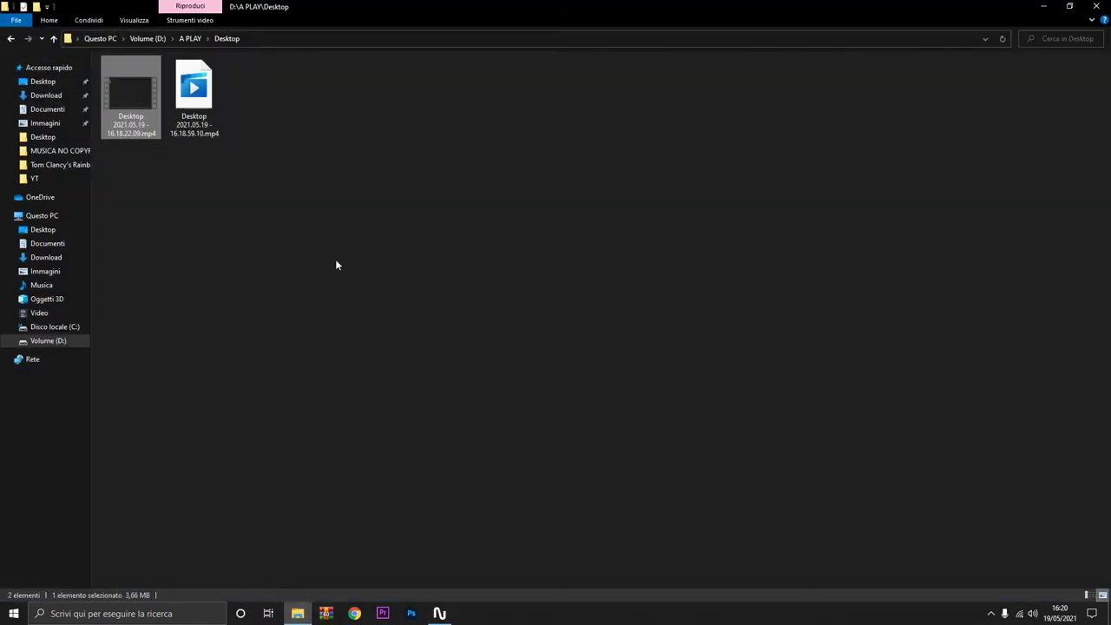
{"action": "double_click", "coordinate": [138, 86]}
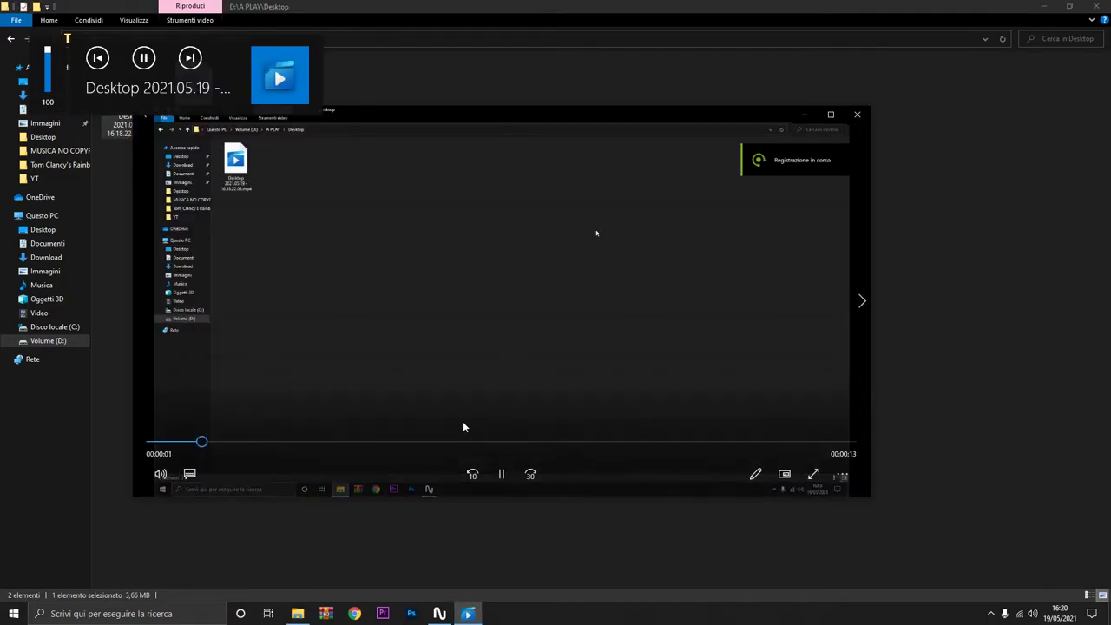
{"action": "left_click", "coordinate": [509, 481]}
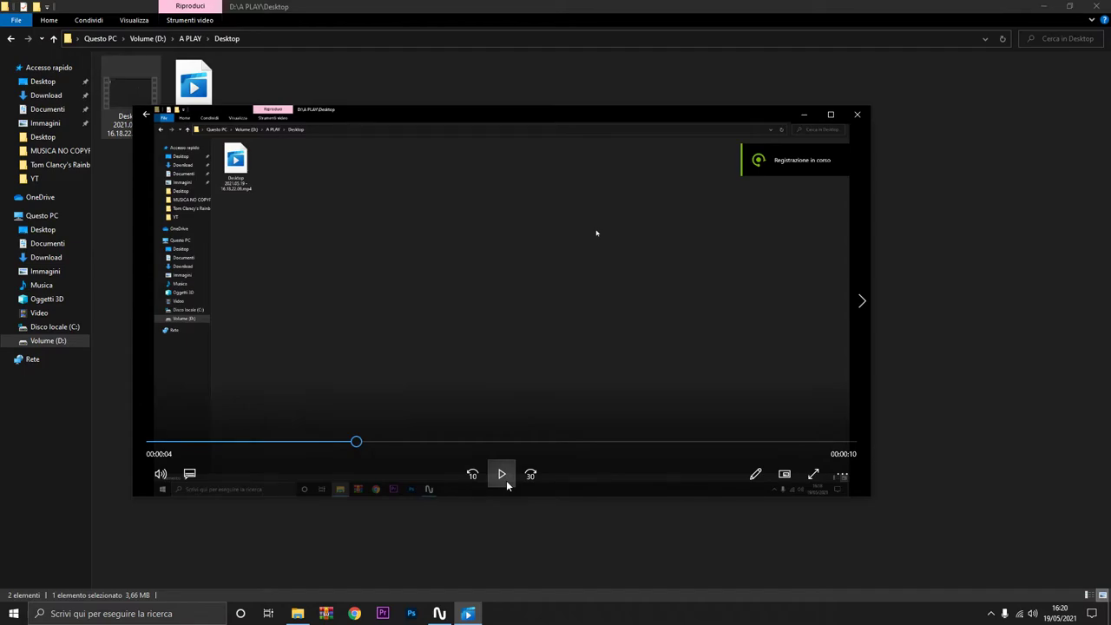
Turn off Nahimic's audio effects, replay the recording's opening seconds for comparison, and close the video player
{"action": "left_click", "coordinate": [439, 614]}
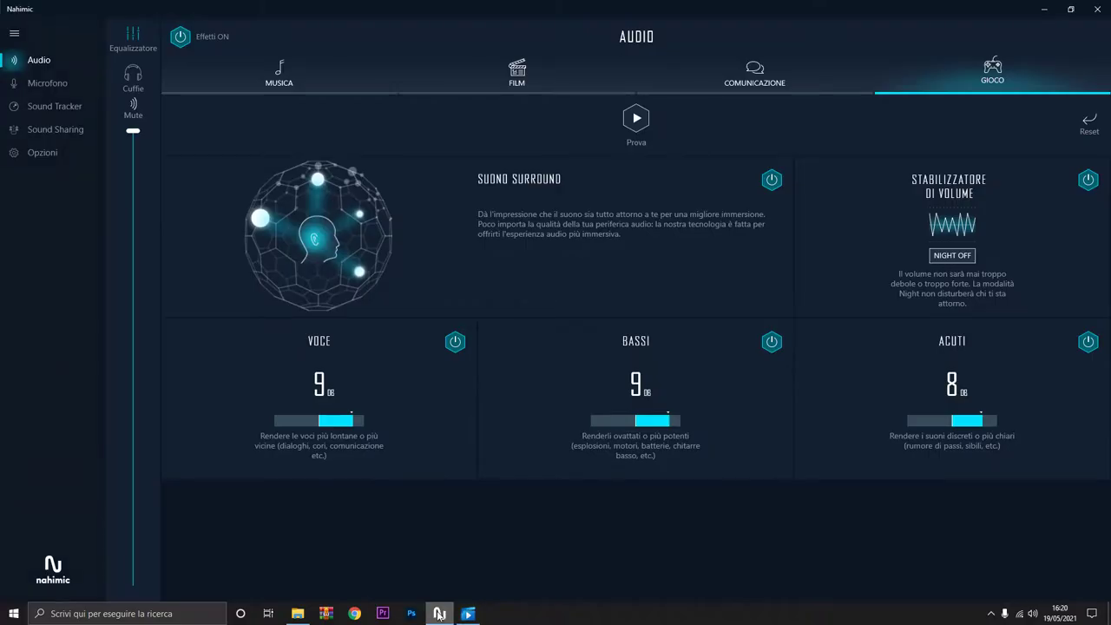
{"action": "left_click", "coordinate": [182, 42]}
{"action": "left_click", "coordinate": [468, 614]}
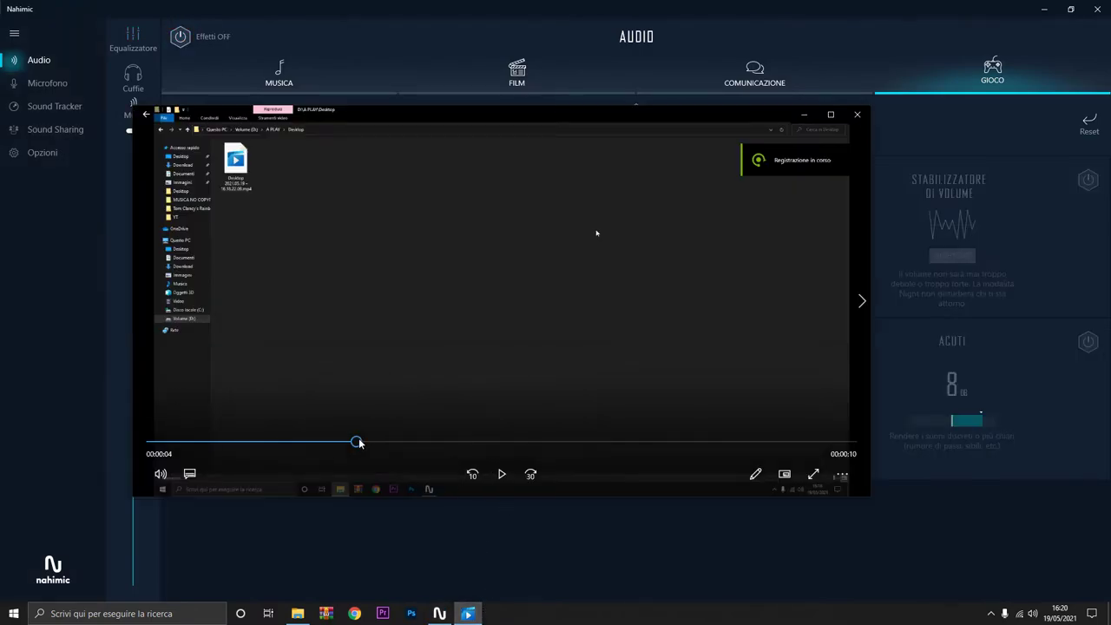
{"action": "left_click_drag", "start_coordinate": [359, 443], "coordinate": [75, 435]}
{"action": "left_click", "coordinate": [504, 476]}
{"action": "left_click", "coordinate": [502, 476]}
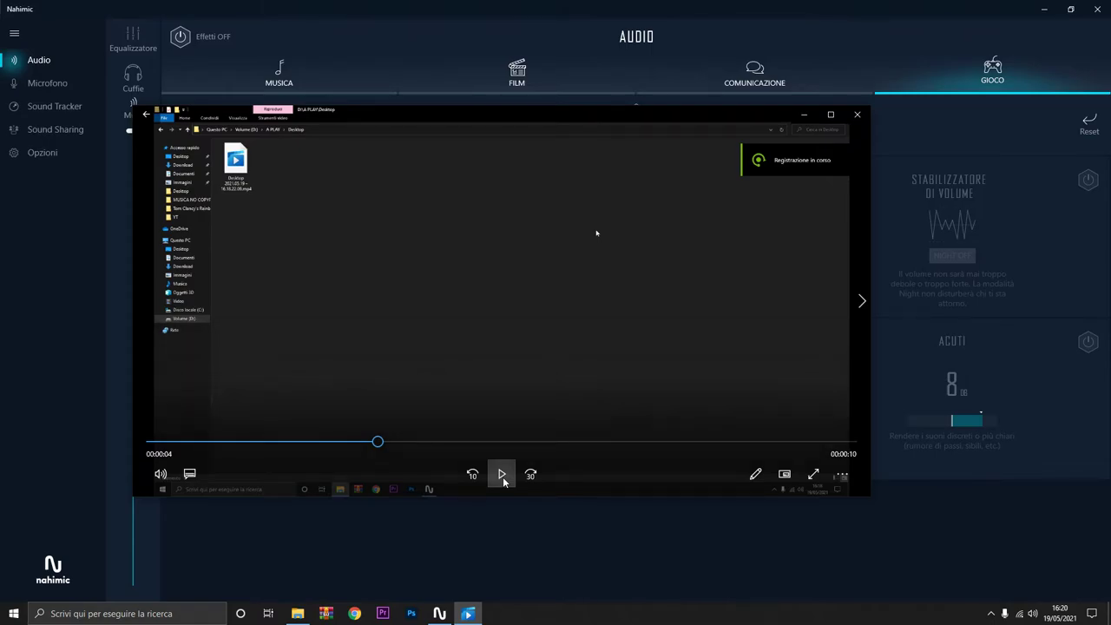
{"action": "left_click", "coordinate": [859, 114]}
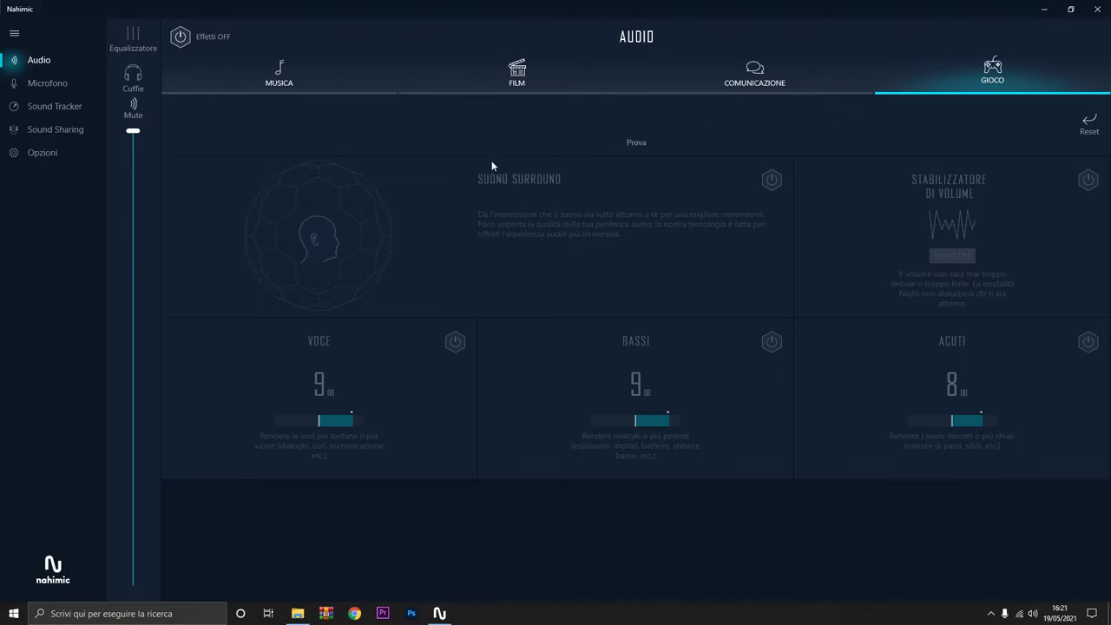
Raise the microphone level to 100 in Nahimic's Microfono settings and lower it back to its original position
{"action": "left_click", "coordinate": [46, 84]}
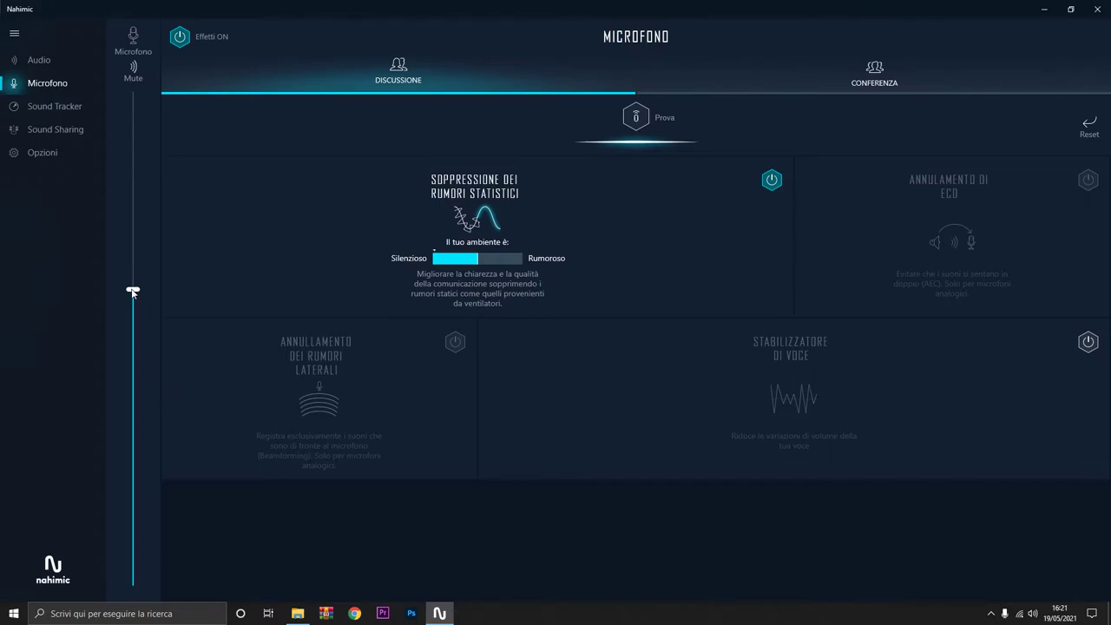
{"action": "mouse_move", "coordinate": [133, 293]}
{"action": "left_click_drag", "start_coordinate": [132, 293], "coordinate": [135, 91]}
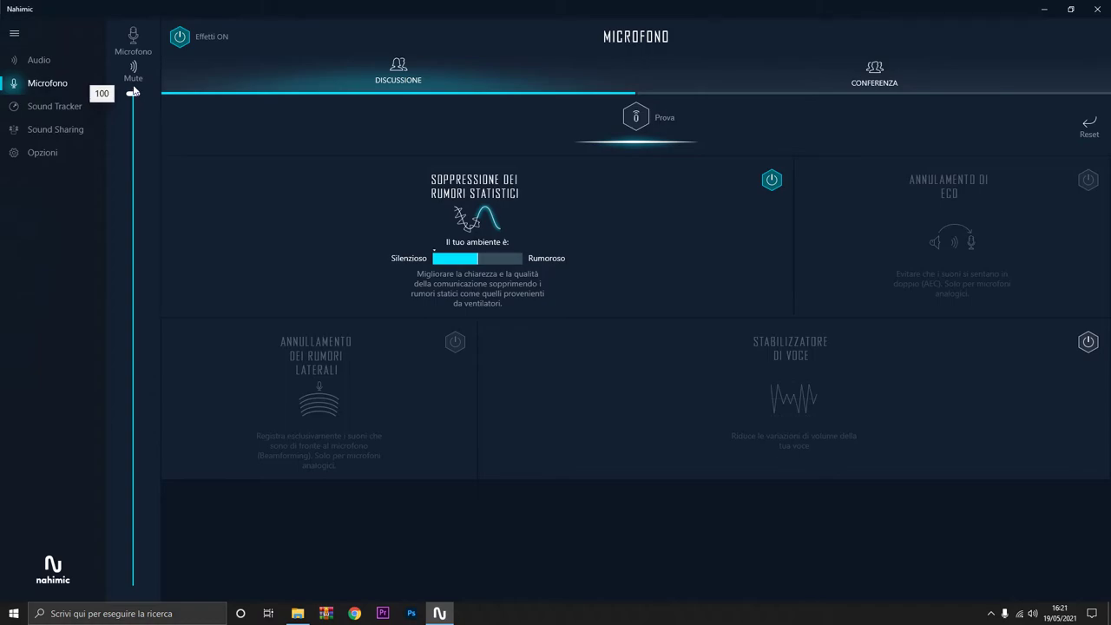
{"action": "left_click_drag", "start_coordinate": [135, 90], "coordinate": [134, 289]}
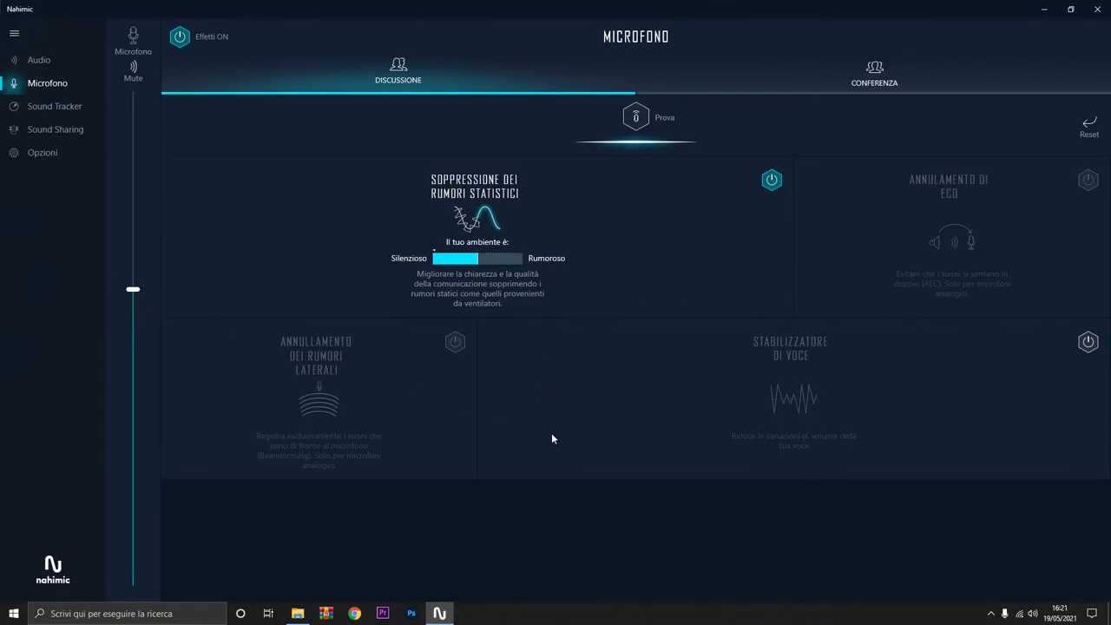
Try the Sound Tracker test and look over the Sound Sharing and Opzioni pages
{"action": "left_click", "coordinate": [48, 108]}
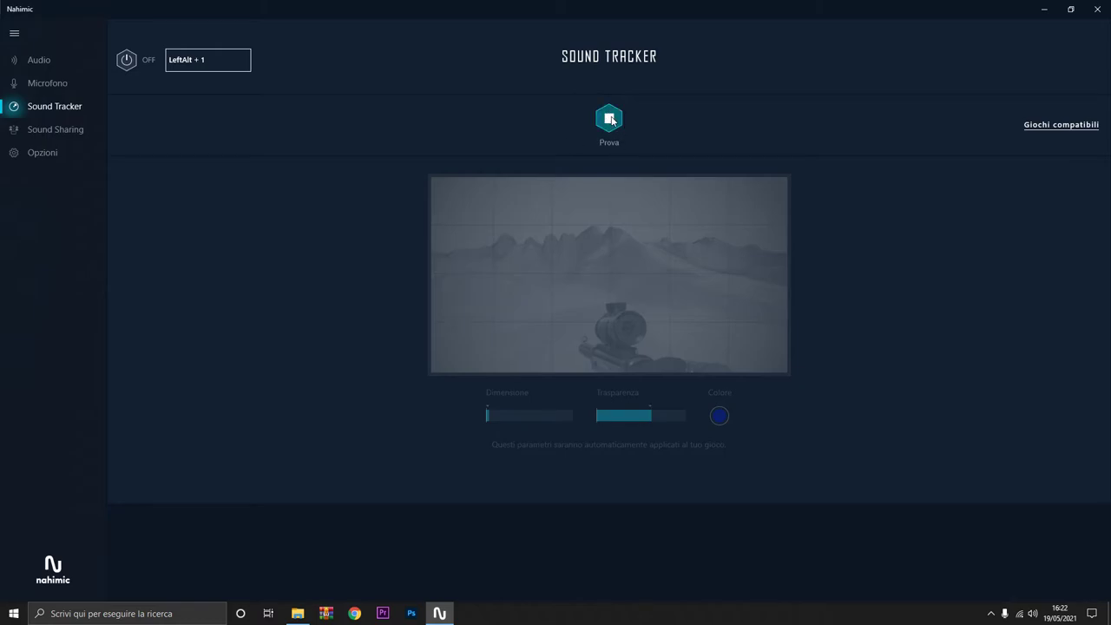
{"action": "left_click", "coordinate": [611, 119]}
{"action": "left_click", "coordinate": [42, 128]}
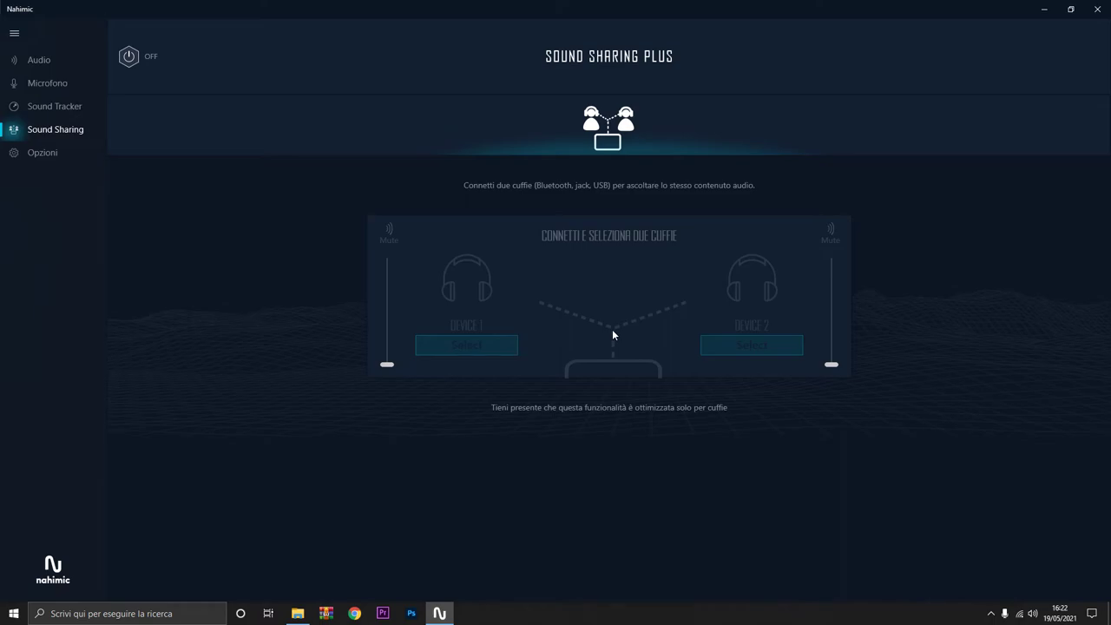
{"action": "left_click", "coordinate": [39, 153]}
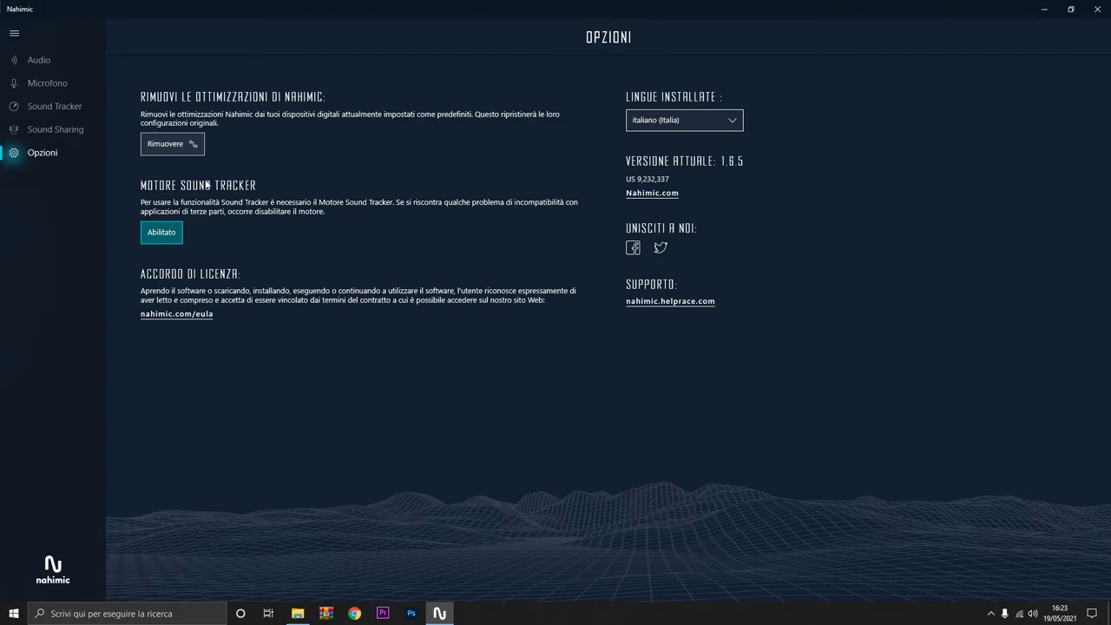
Compare the voice, bass and treble settings of the Musica, Film, Comunicazione and Gioco audio profiles
{"action": "left_click", "coordinate": [44, 60]}
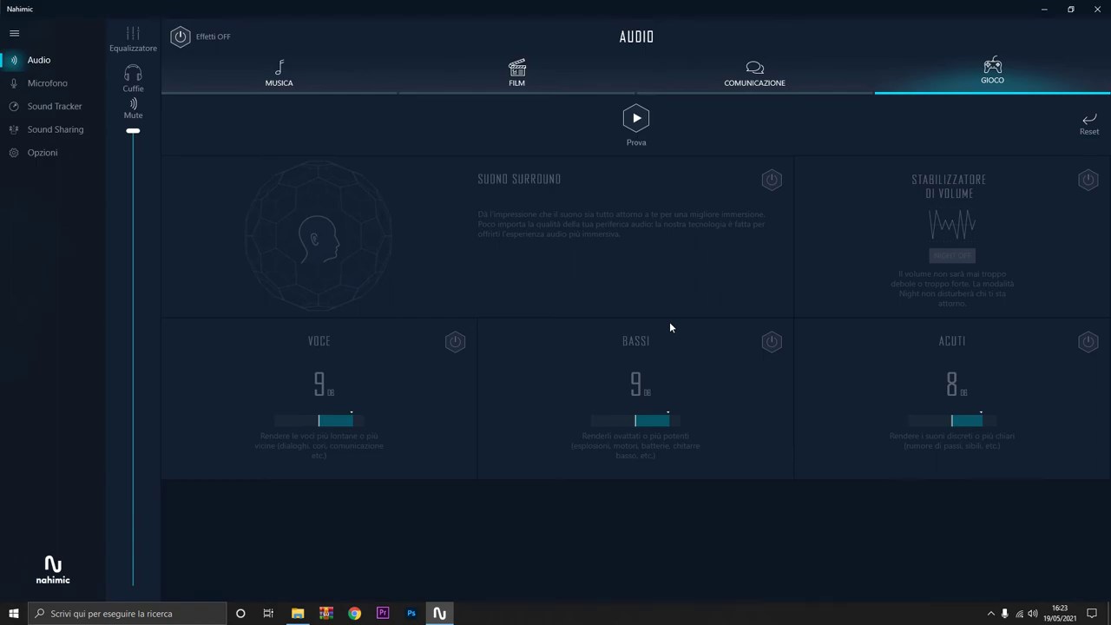
{"action": "left_click", "coordinate": [287, 93]}
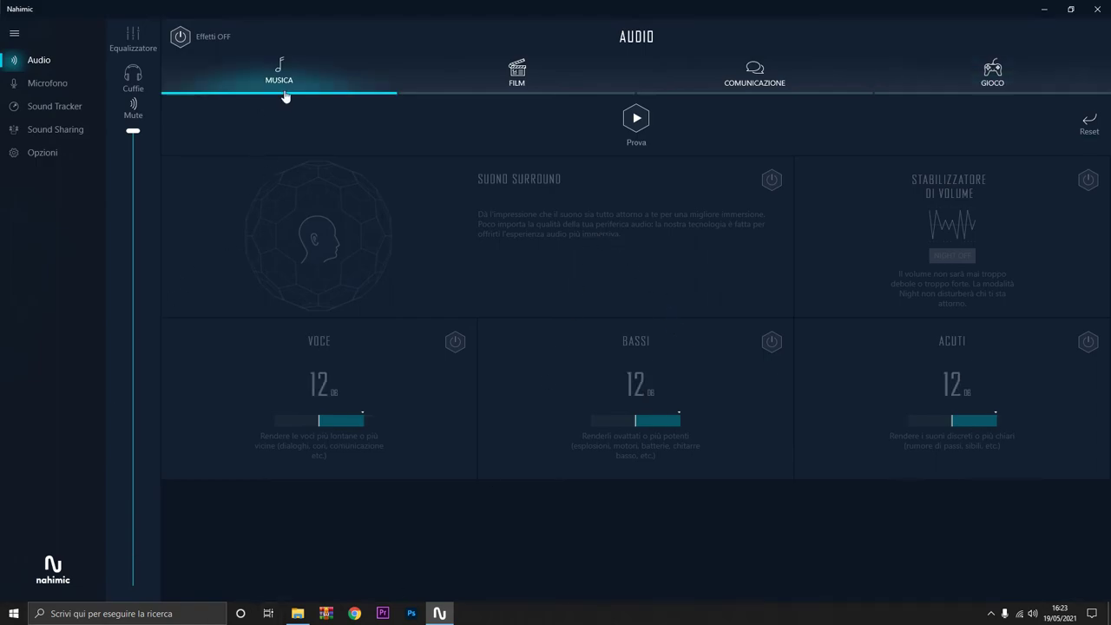
{"action": "left_click", "coordinate": [520, 78]}
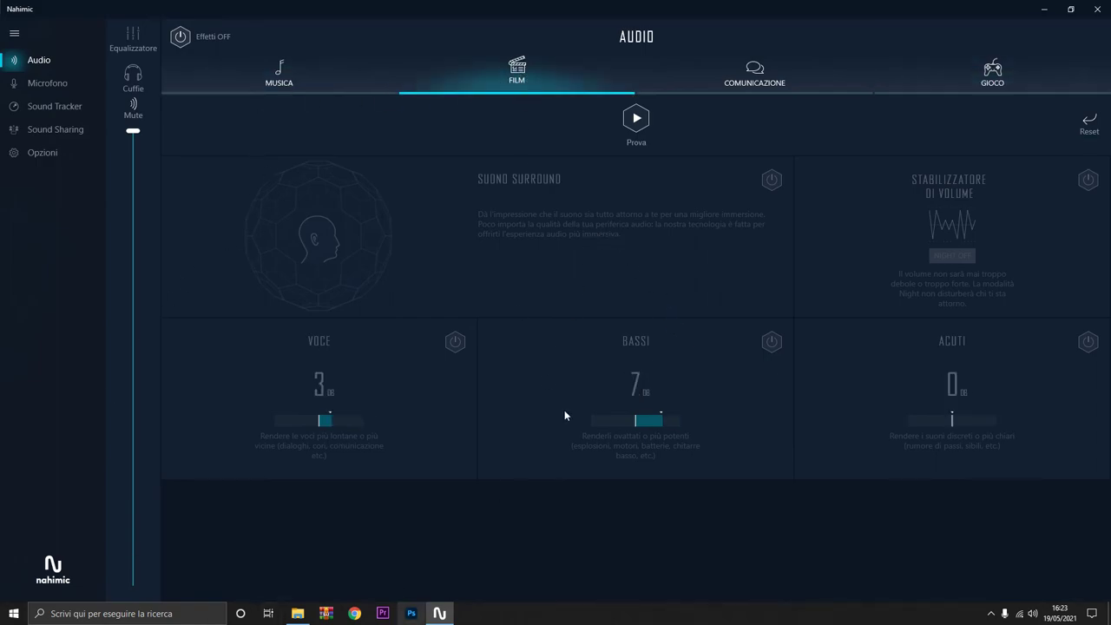
{"action": "left_click", "coordinate": [755, 91]}
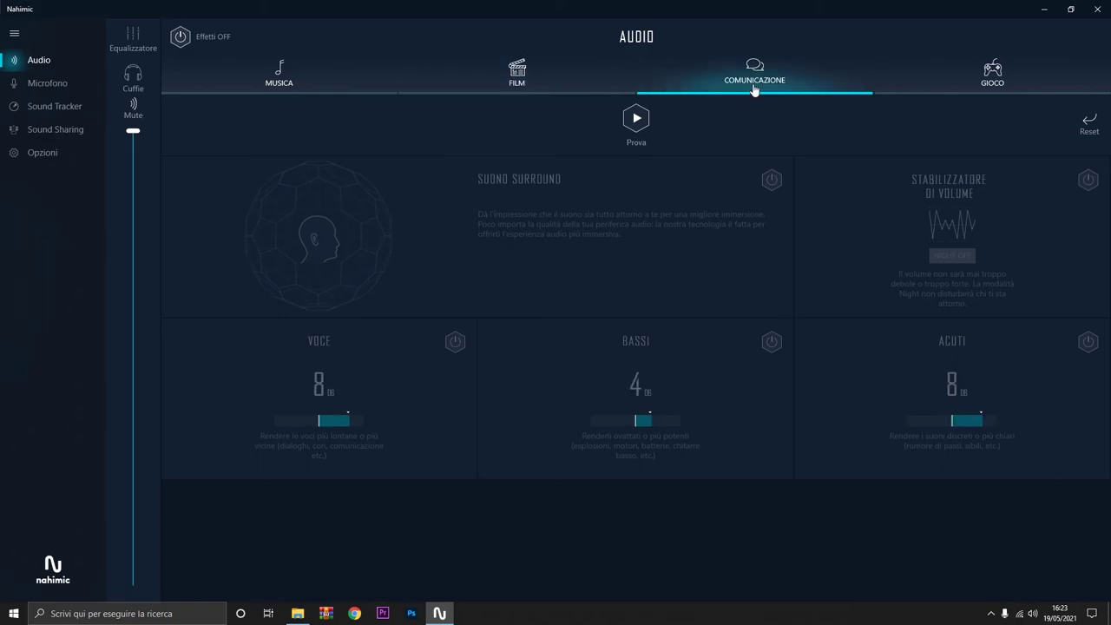
{"action": "left_click", "coordinate": [1004, 78]}
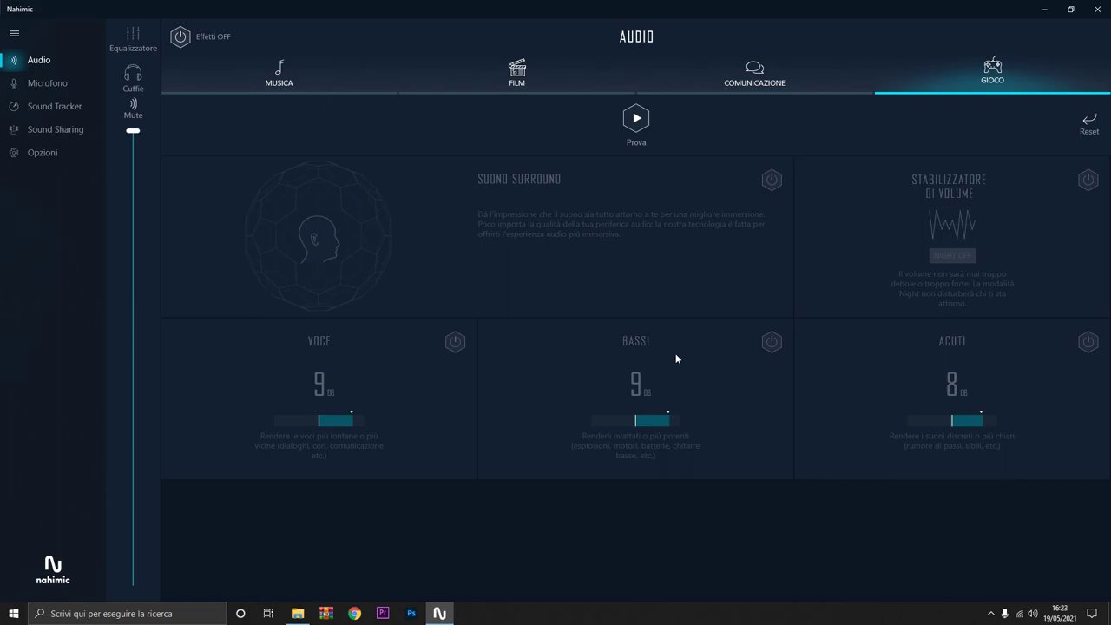
Close Nahimic and the File Explorer window behind it
{"action": "left_click", "coordinate": [1098, 9]}
{"action": "left_click", "coordinate": [1097, 6]}
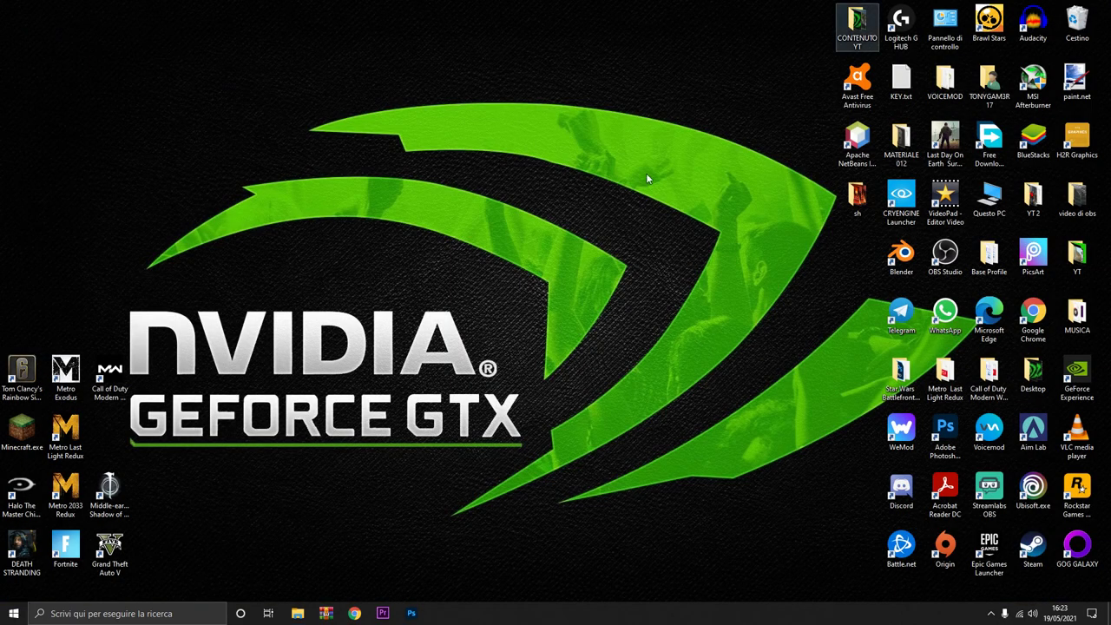